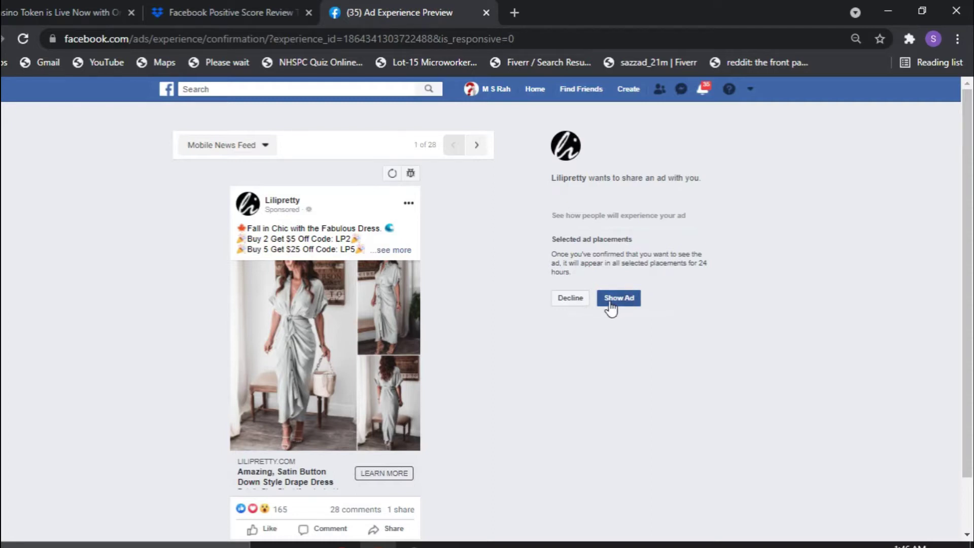
Accept the shared Lilipretty ad preview and locate that ad in the Facebook news feed
click(628, 303)
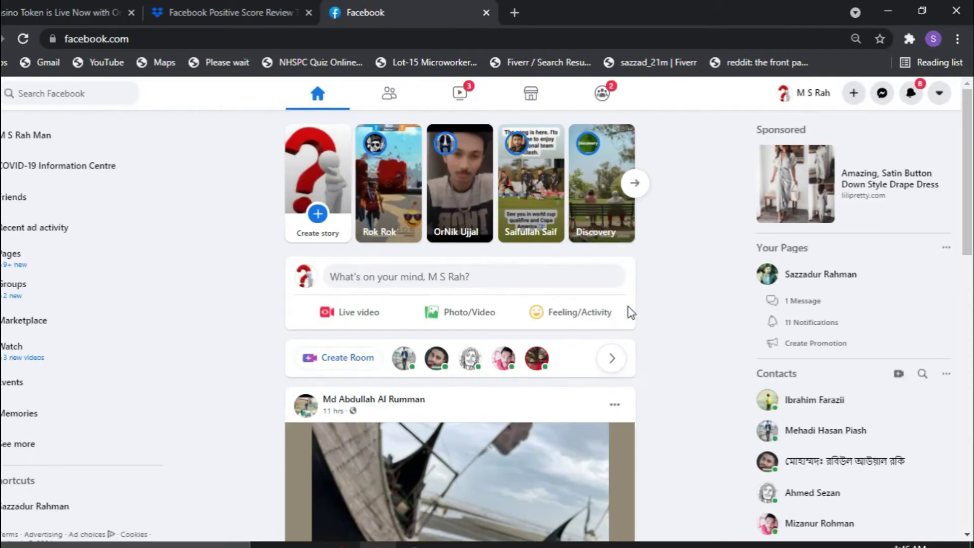
scroll(625, 304, down, 12)
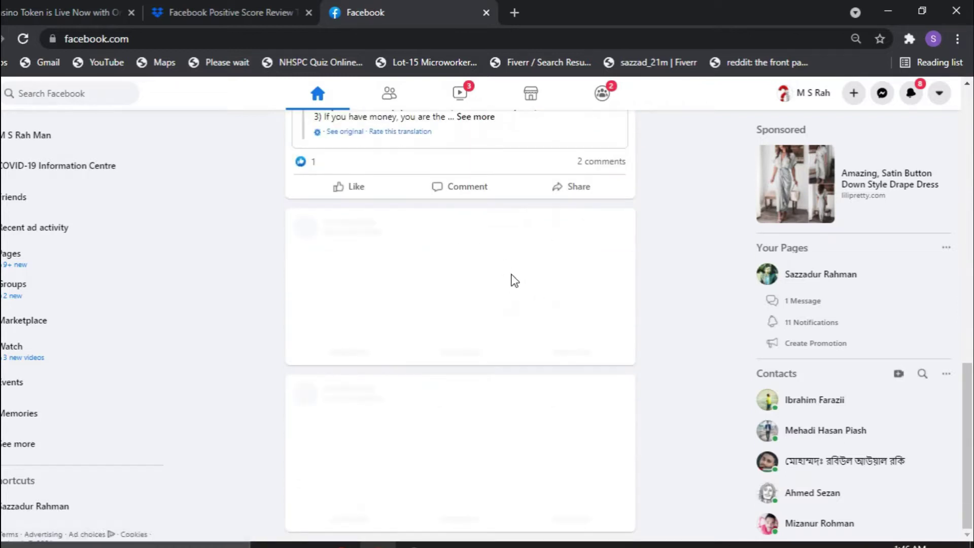
scroll(514, 278, down, 4)
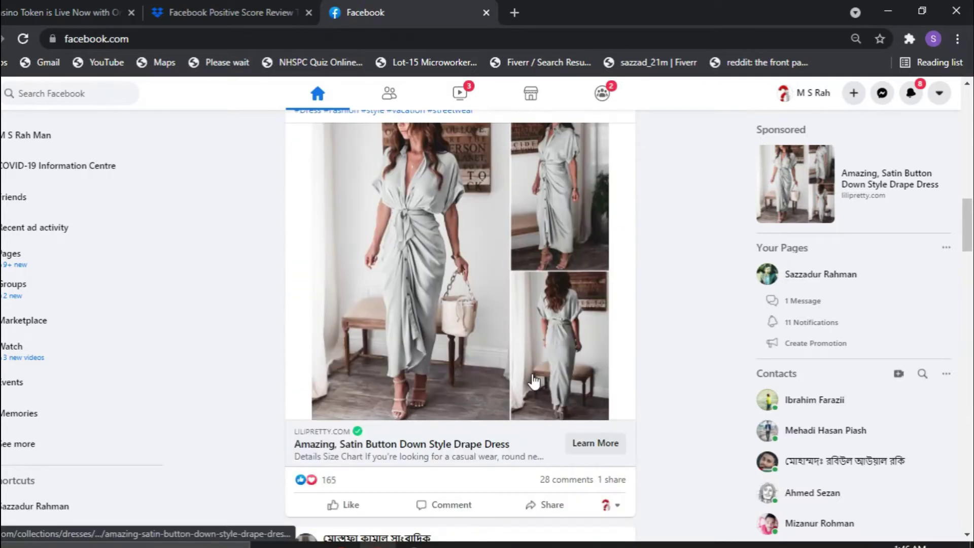
scroll(532, 383, up, 2)
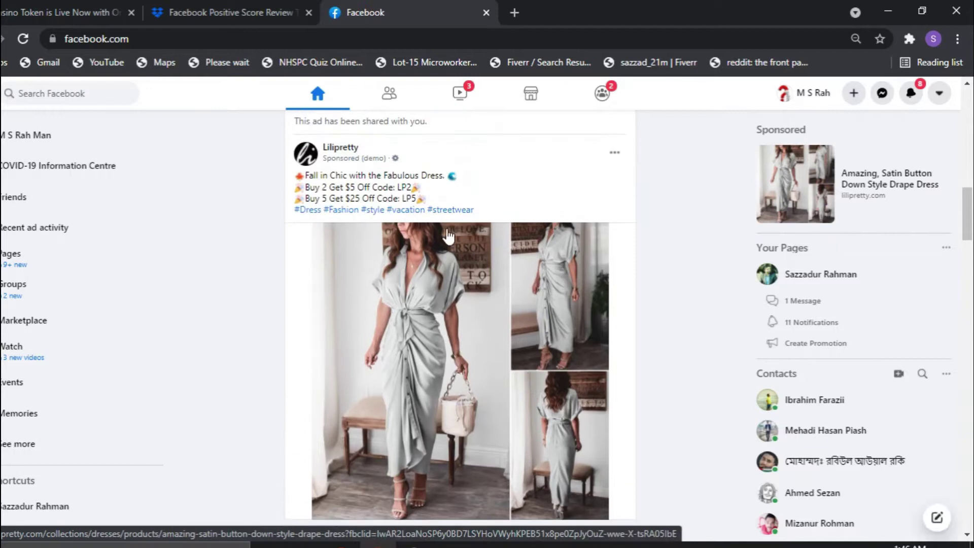
Save the Lilipretty ad's product to the "fff" collection and reopen the ad's options
click(615, 153)
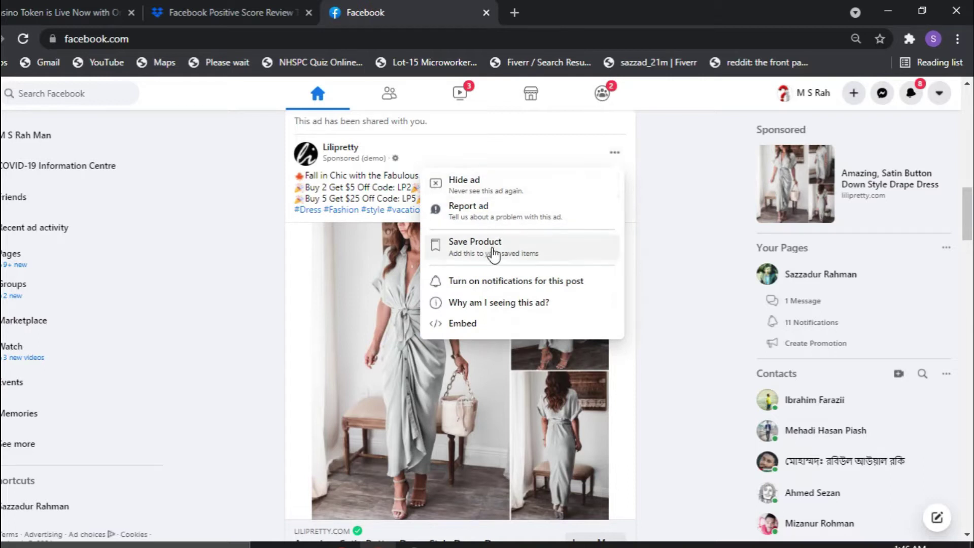
click(504, 249)
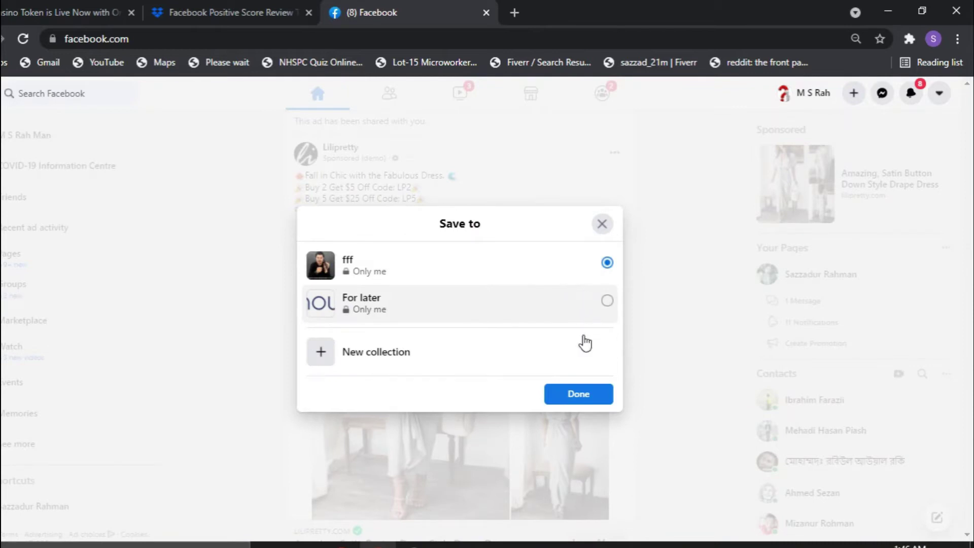
click(569, 396)
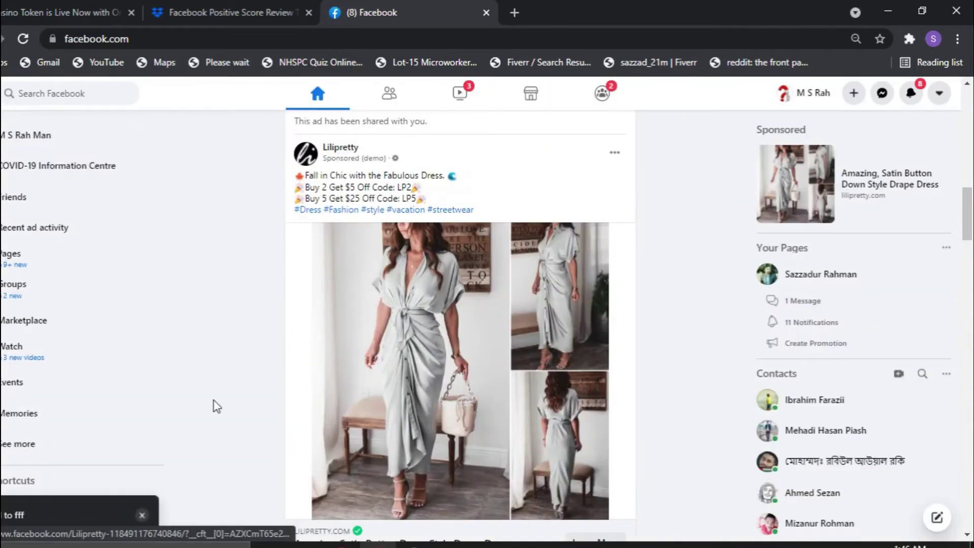
click(614, 152)
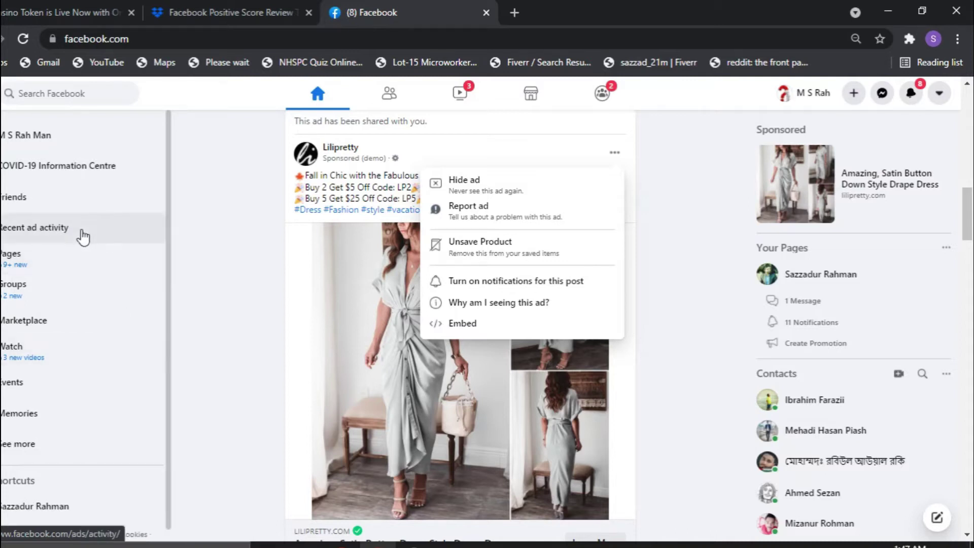
Open the recent ad activity page and list the saved ads
click(83, 237)
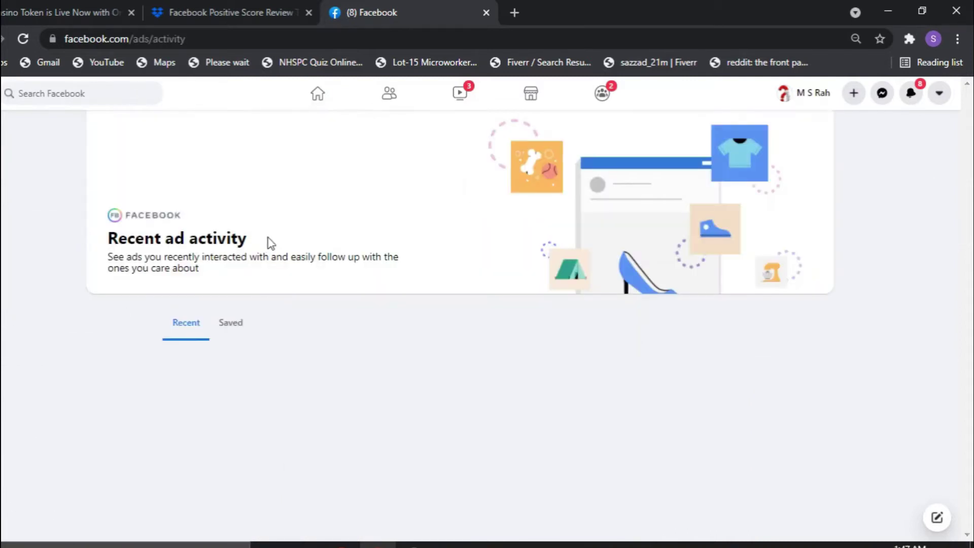
click(243, 328)
scroll(355, 289, down, 2)
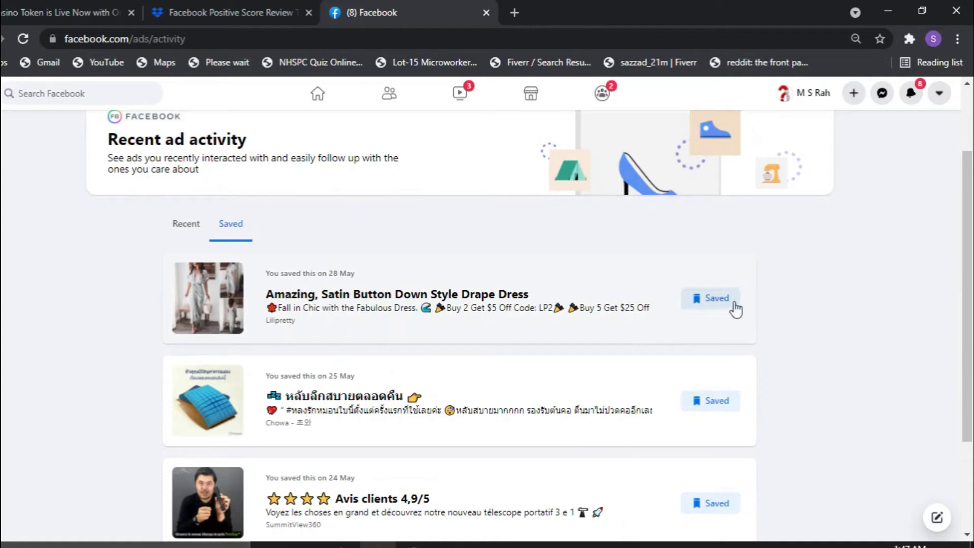
Reload the recent ad activity page with the developer tools' device emulation on, and close the developer tools
click(957, 39)
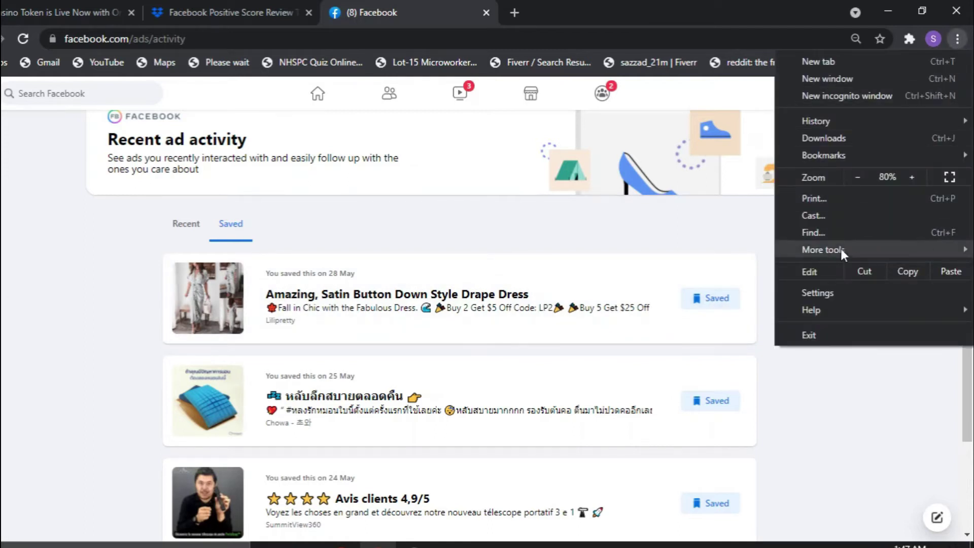
mouse_move(841, 248)
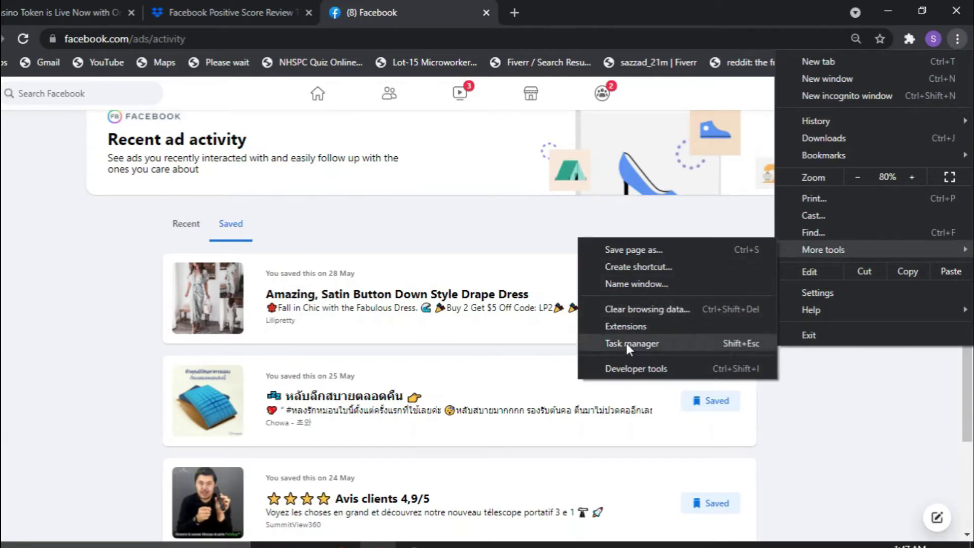
click(623, 372)
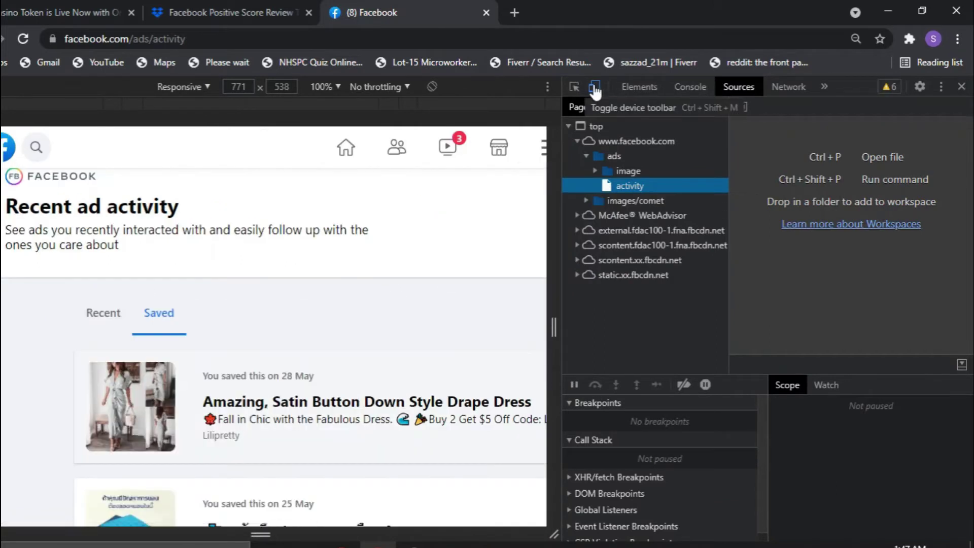
click(595, 90)
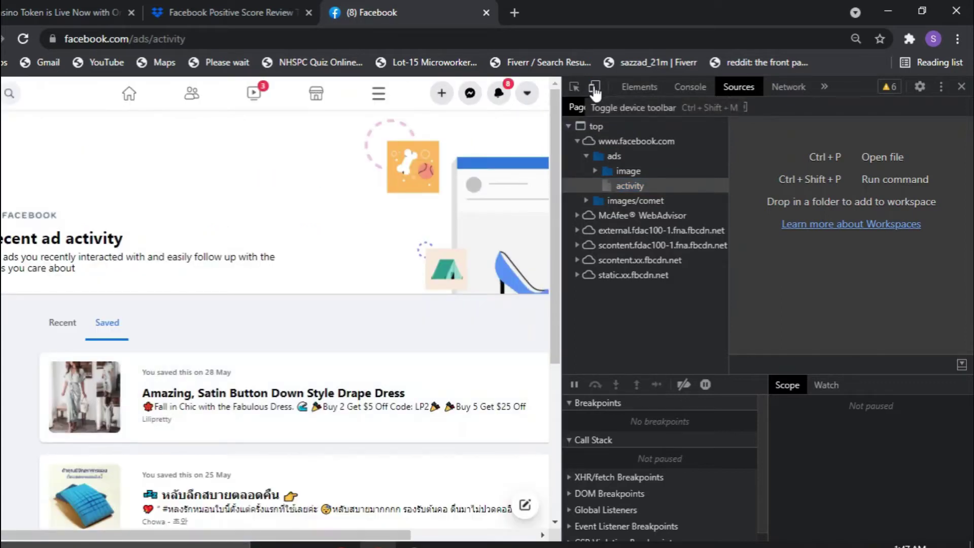
click(595, 88)
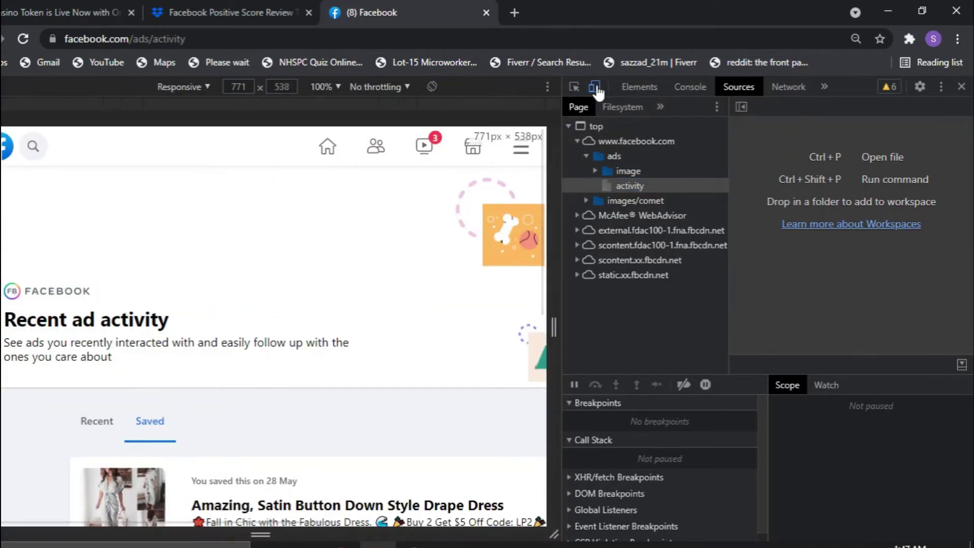
click(22, 39)
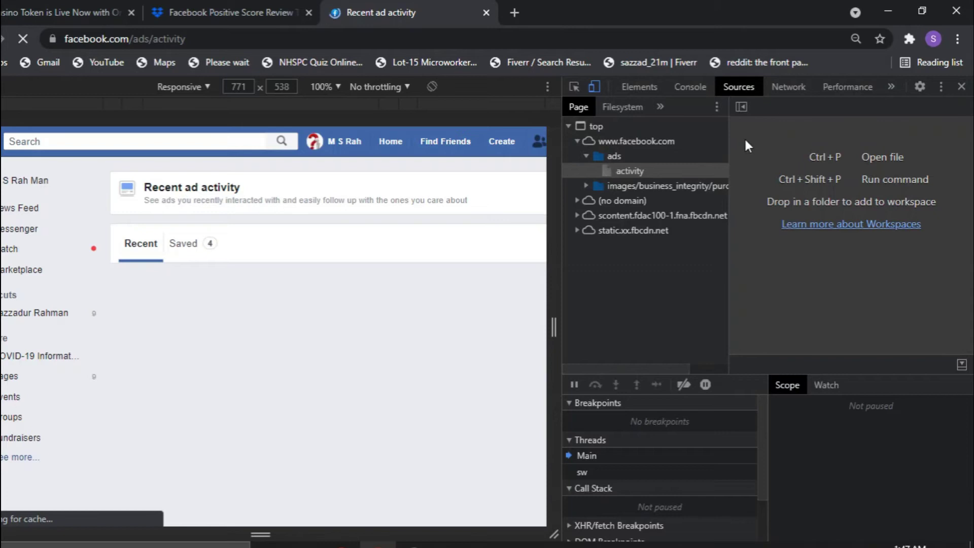
click(963, 89)
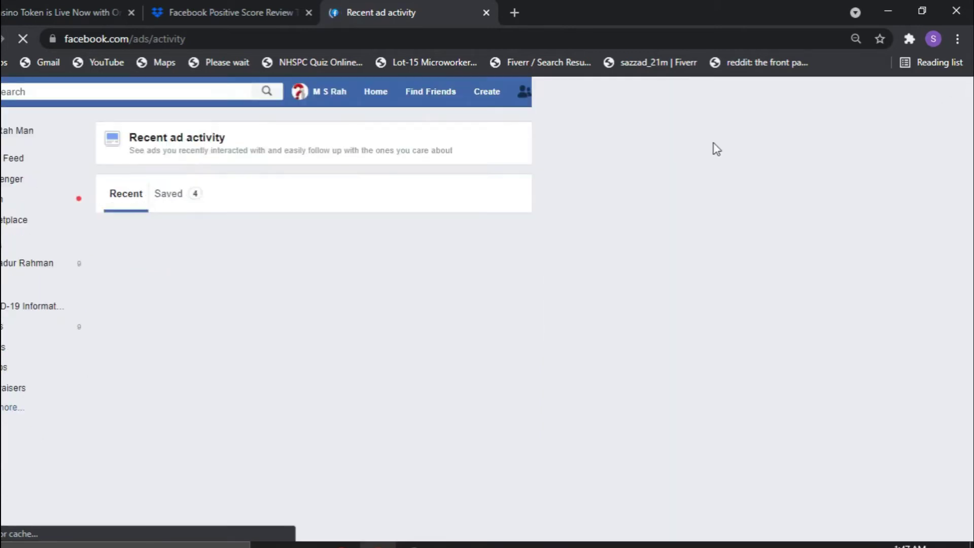
Leave feedback on the saved Lilipretty satin dress ad, rating it Satisfied and continuing to the comment question
click(174, 201)
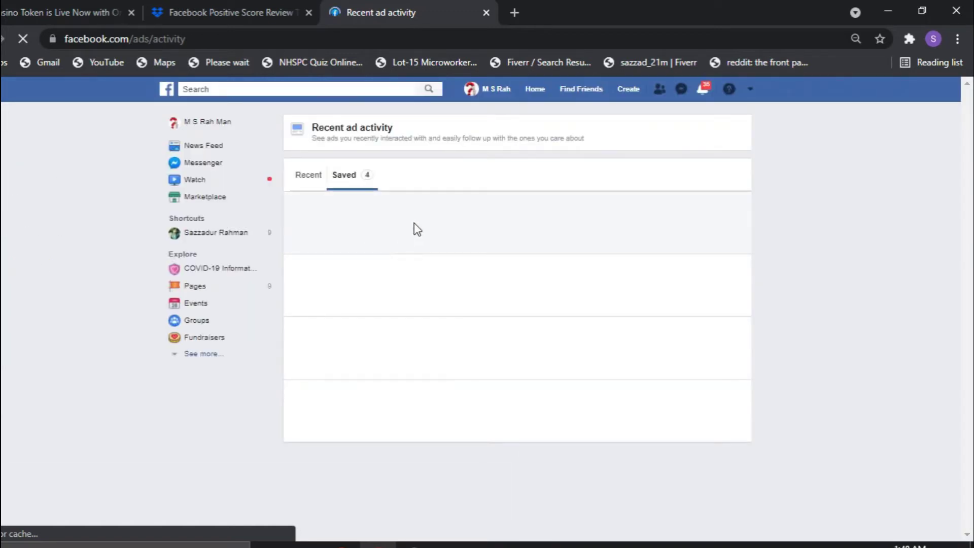
click(725, 206)
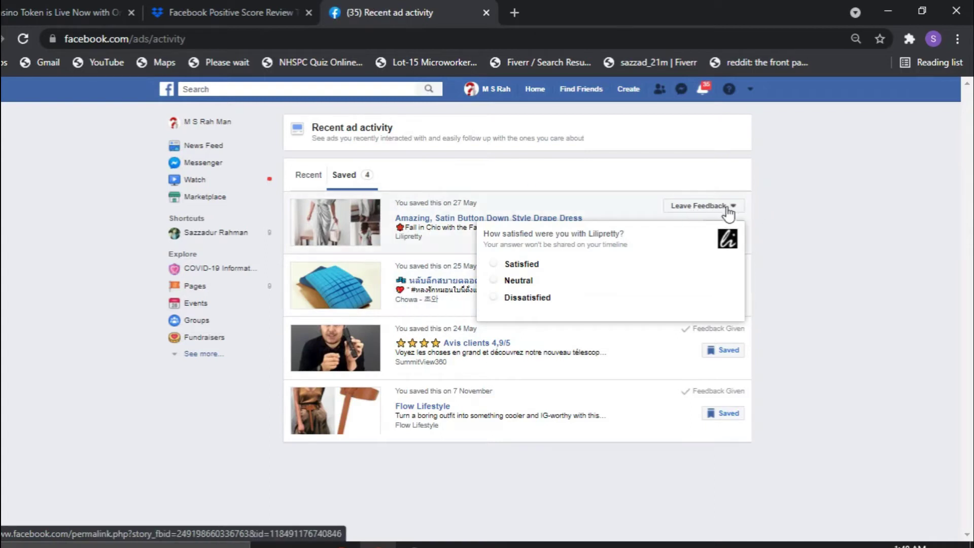
click(120, 470)
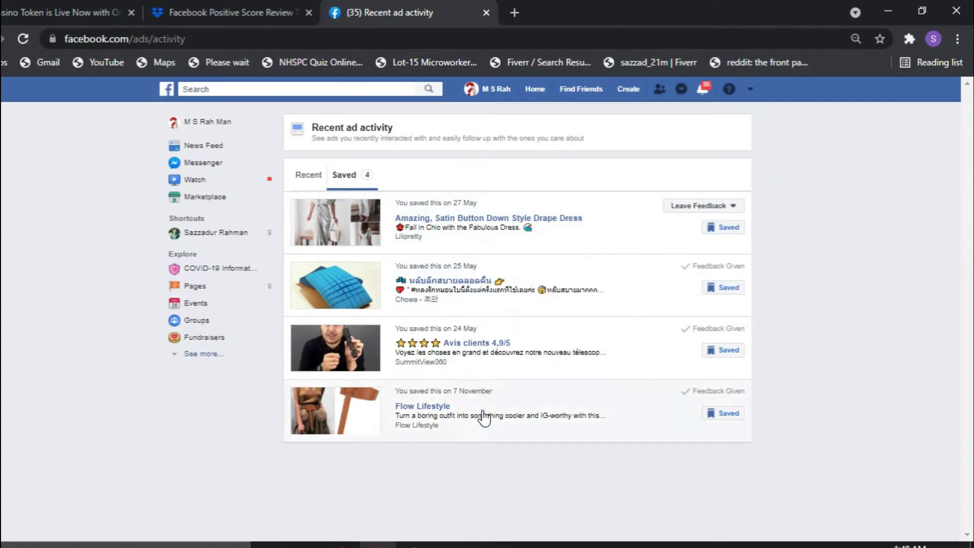
click(729, 206)
click(534, 302)
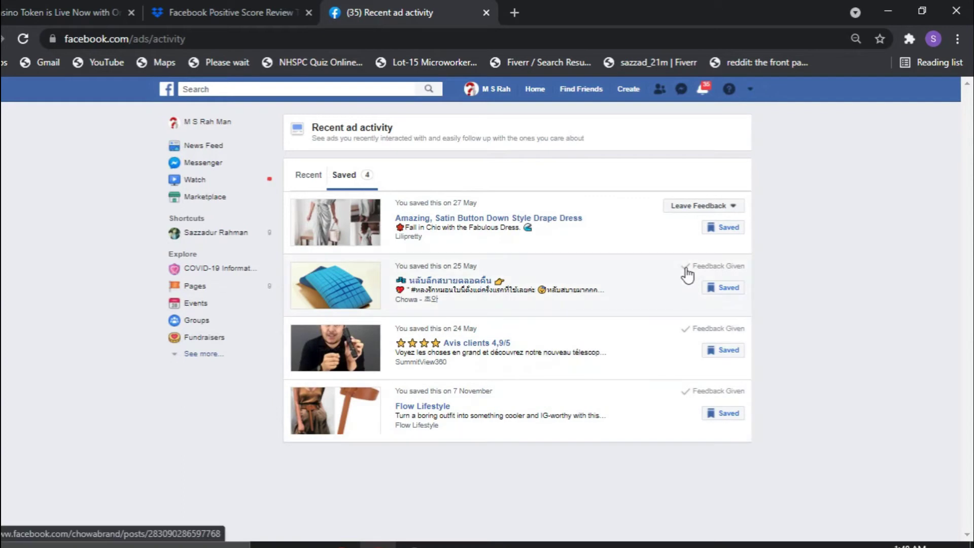
click(700, 206)
click(560, 265)
click(359, 270)
click(614, 321)
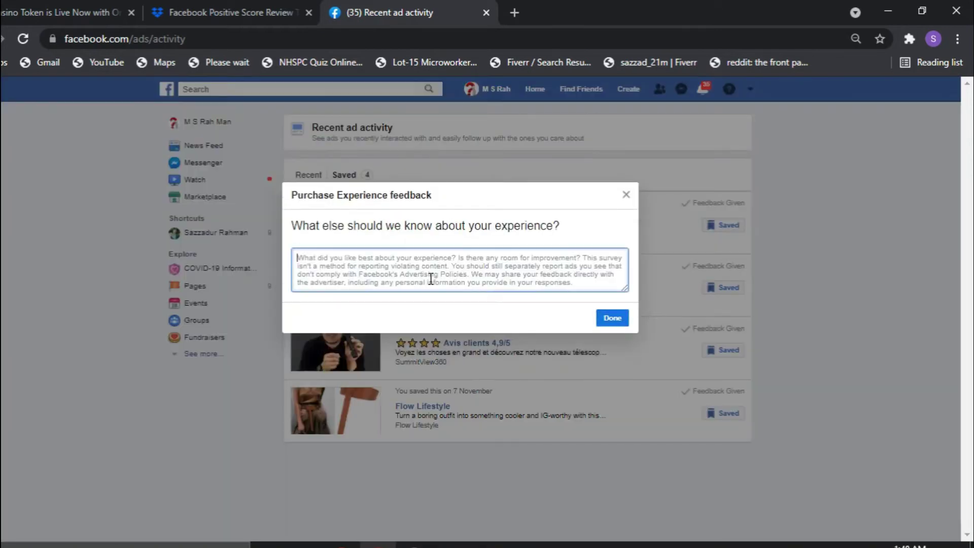
Write "So amazing dress .Good quality product with high quality material." in the purchase experience feedback
text(So amazing dress .Good quality product with high qality material.)
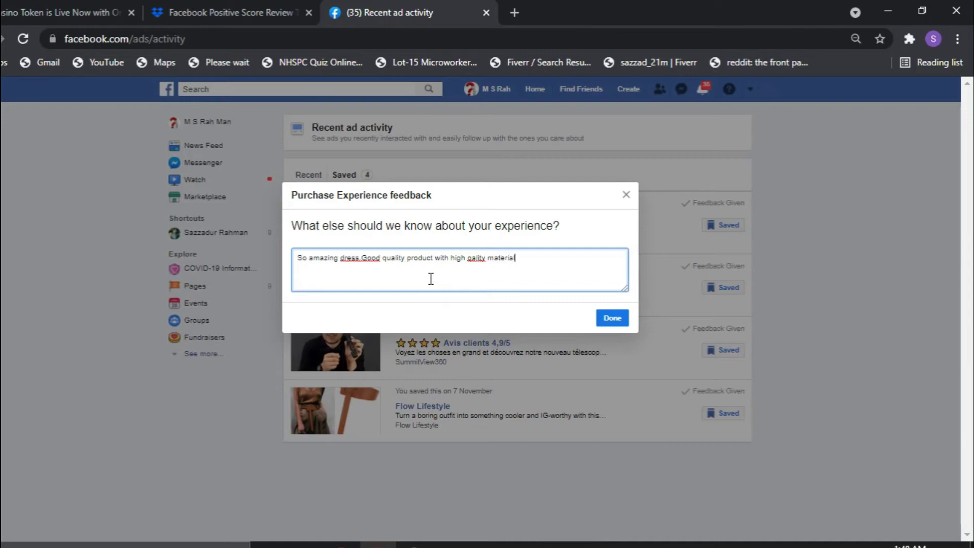
click(473, 258)
text(u)
Add "This satin dress is amazing nice looking and comfortable." to the feedback comment
click(553, 262)
text(This satin dress is amazing nice lokking and comfortable.)
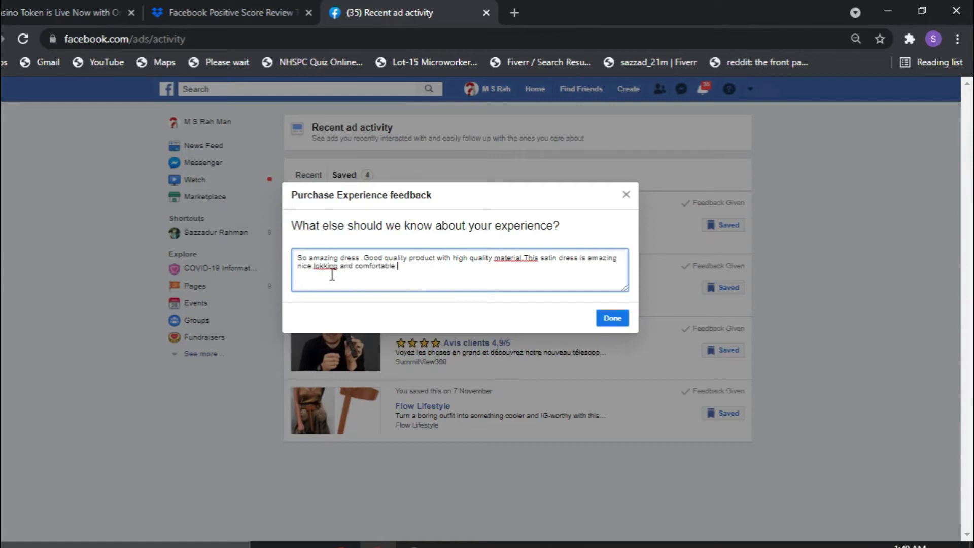
double_click(325, 266)
text(looking)
Add "I'm satisfied their product quality and customers services. Also like this delivery speed." to the feedback, with a space before "This satin dress"
click(525, 259)
text('m satisfied their product quality and customers services. Also)
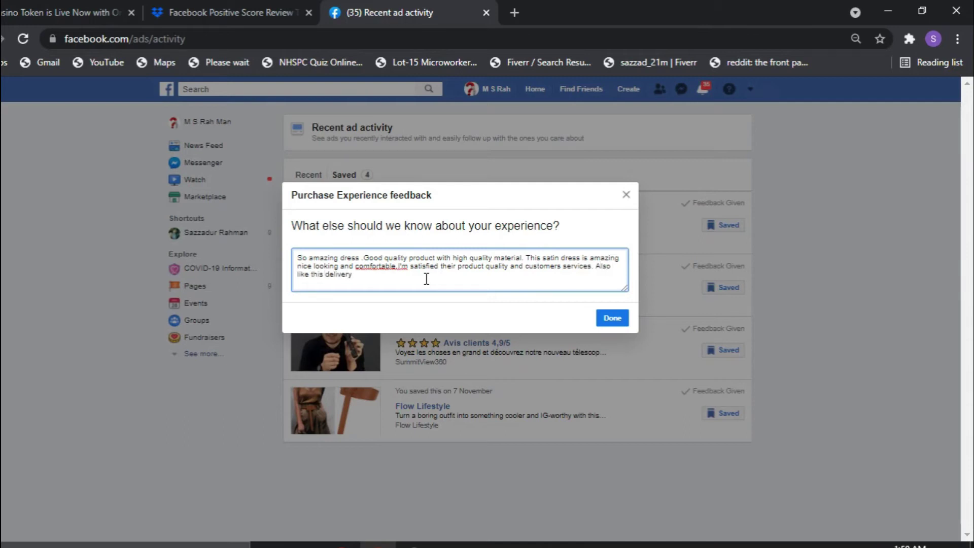
Capture a screenshot area of about 507 x 320 pixels around the ad activity page with the written feedback, and save it as a JPEG
key(ctrl+minus)
key(ctrl+minus)
key(ctrl+minus)
key(ctrl+minus)
key(ctrl+minus)
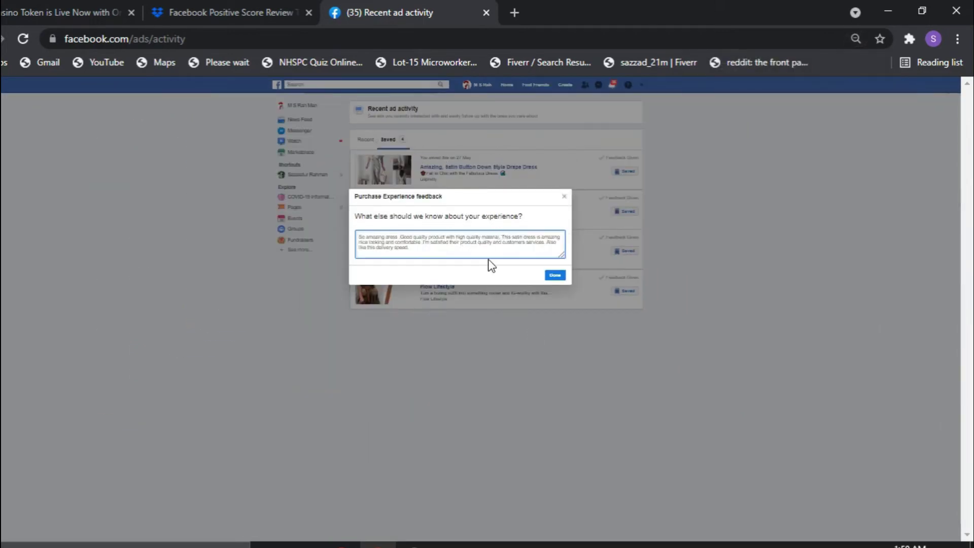
key(Print)
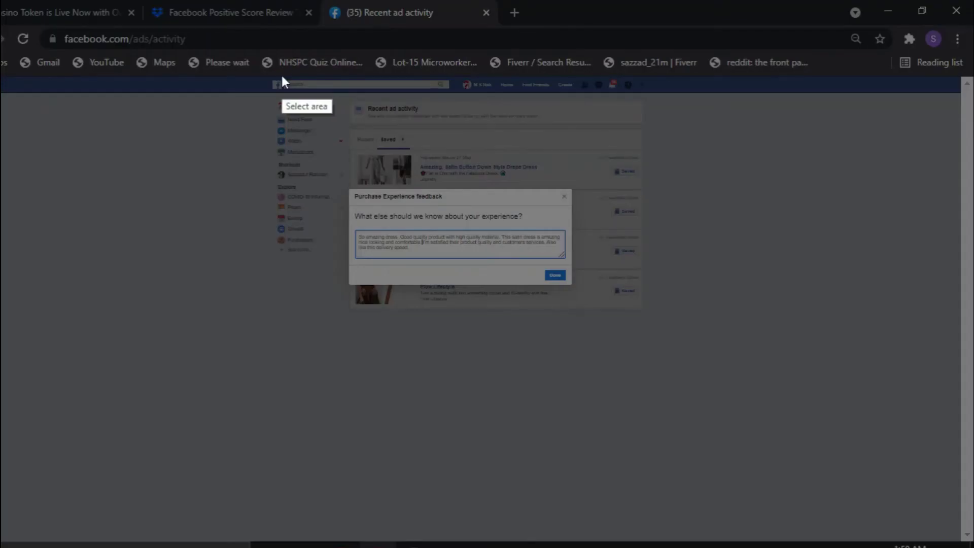
mouse_move(271, 73)
mouse_down()
mouse_move(556, 285)
mouse_move(648, 311)
mouse_up()
click(613, 325)
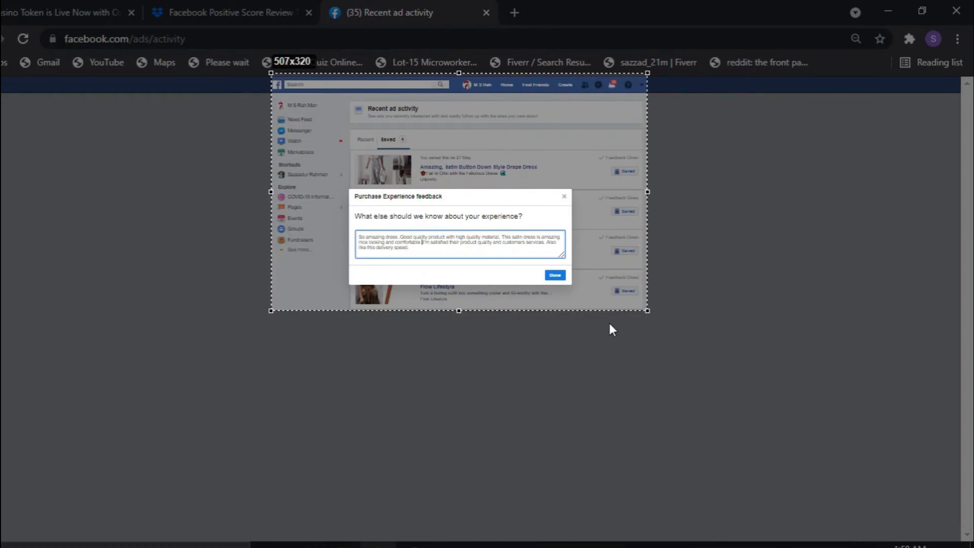
click(358, 275)
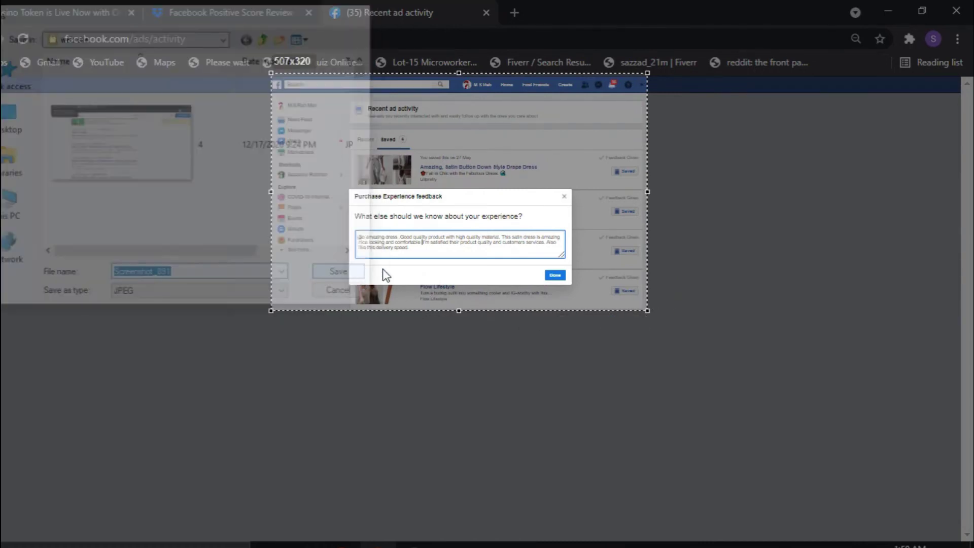
Submit the feedback and save a JPEG screenshot of the page with the thank-you message in the "web site" folder
click(553, 277)
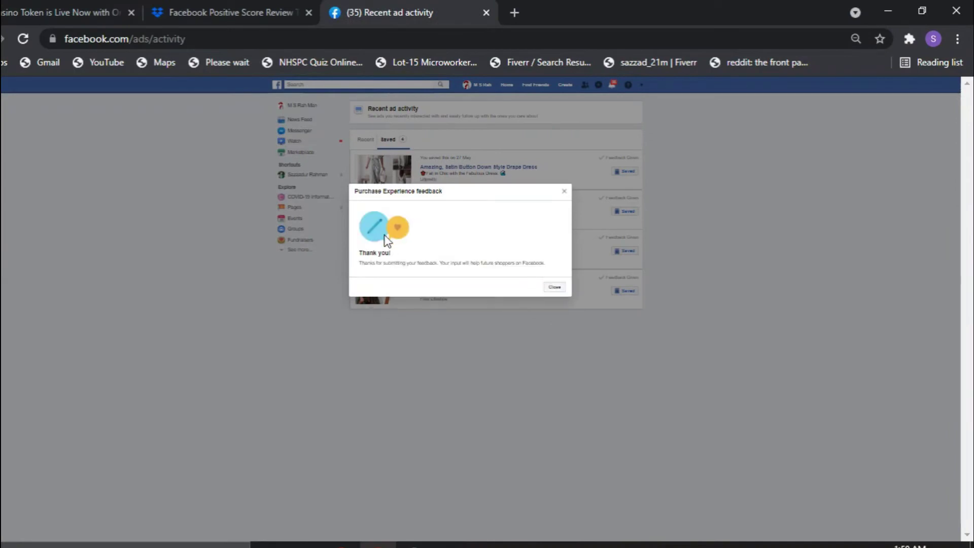
key(Print)
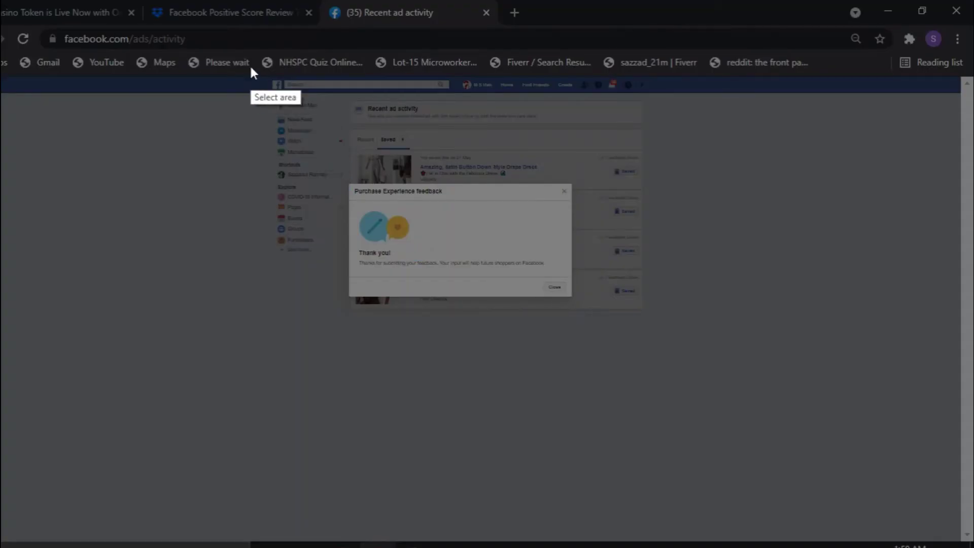
drag(271, 72, 650, 332)
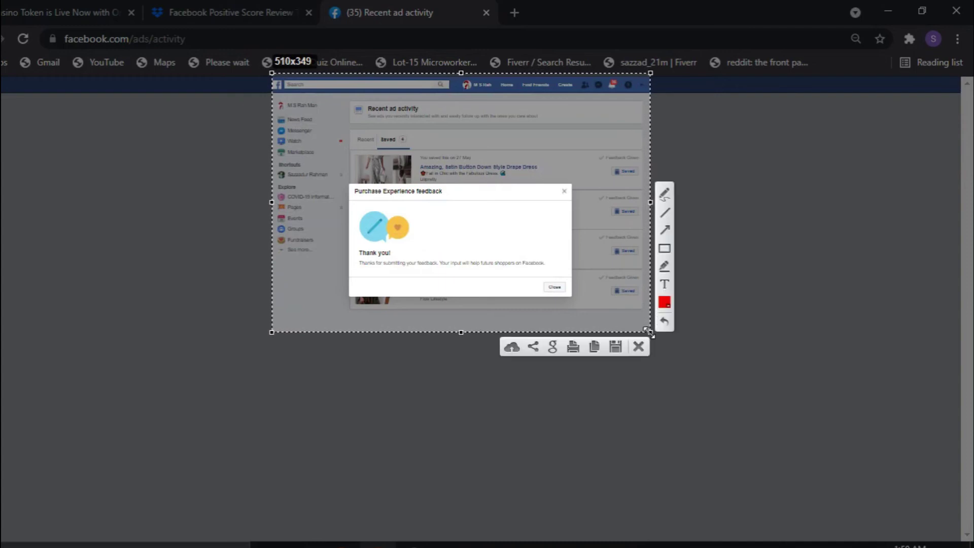
key(ctrl+s)
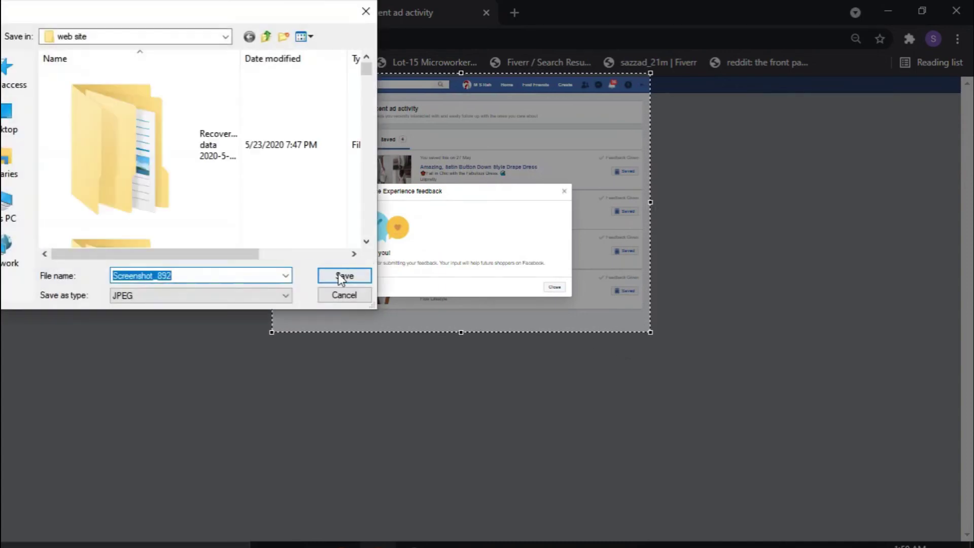
click(337, 275)
click(555, 288)
key(ctrl+plus)
key(ctrl+plus)
key(ctrl+plus)
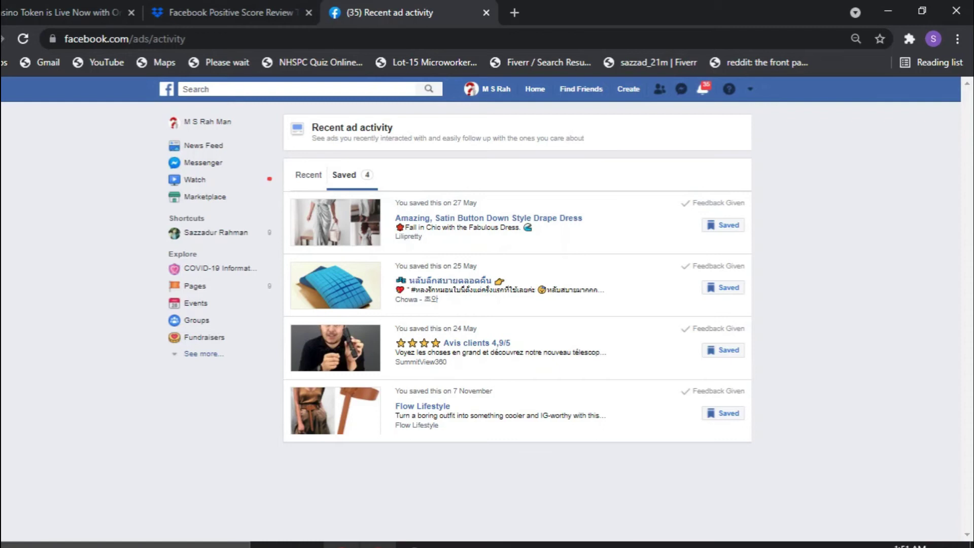
Switch to the browser window with the Microworkers task and open imgur.com in a new tab
key(alt+Tab)
click(162, 10)
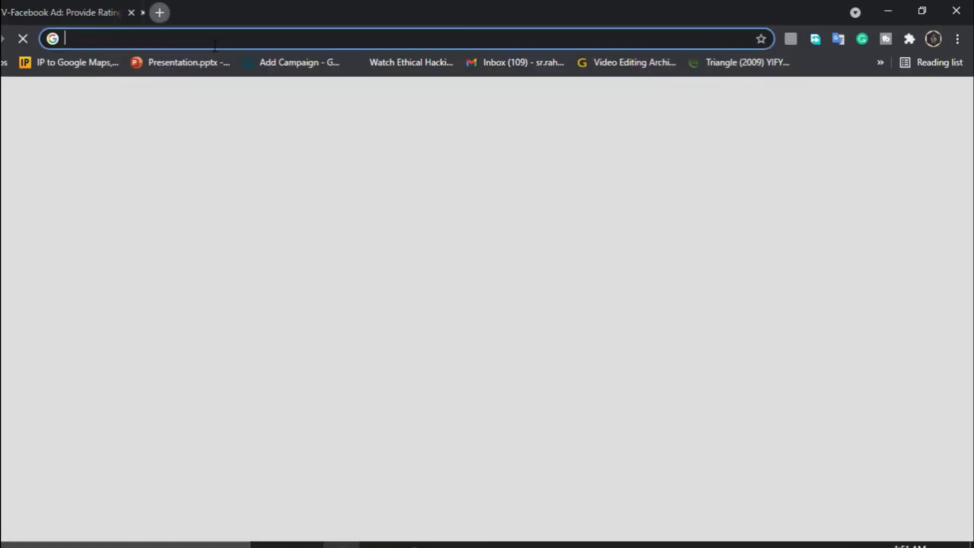
click(215, 44)
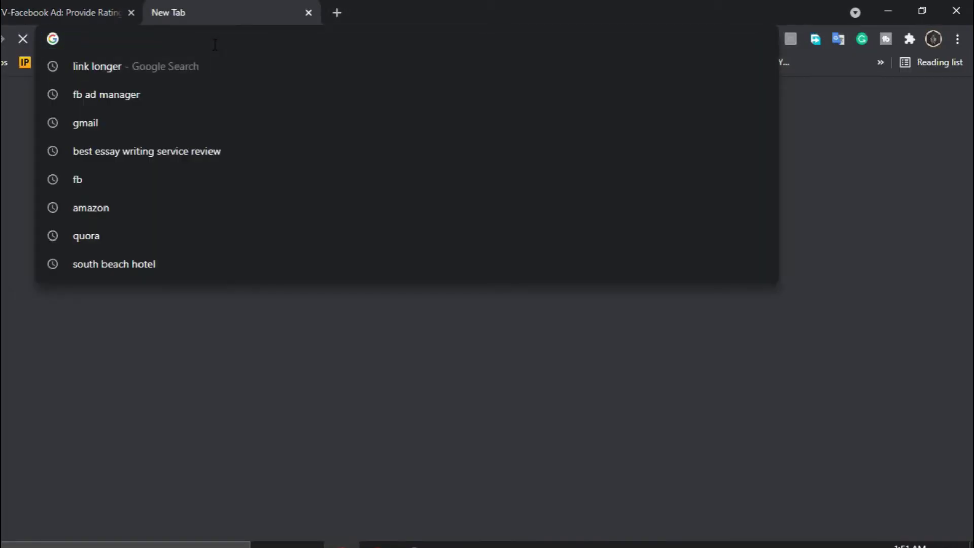
text(imgur.com)
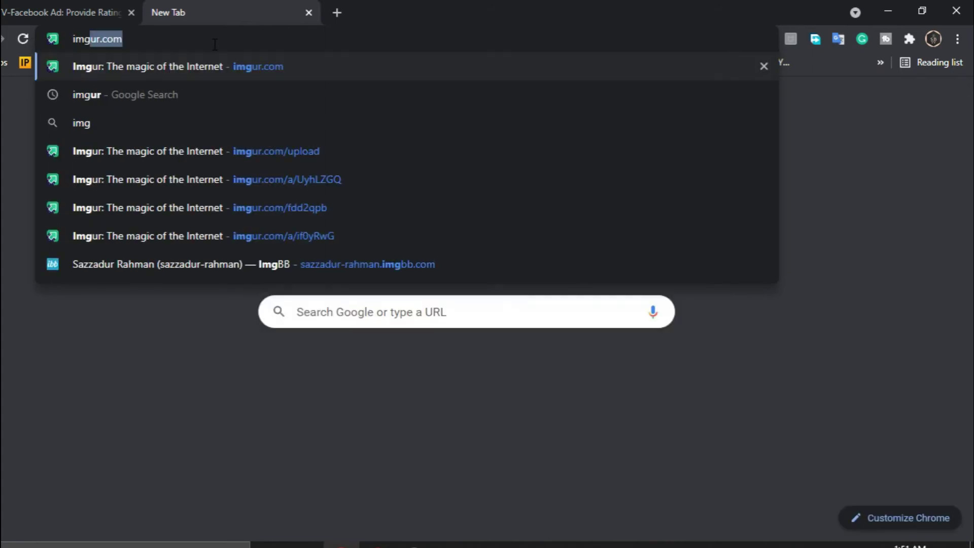
key(Return)
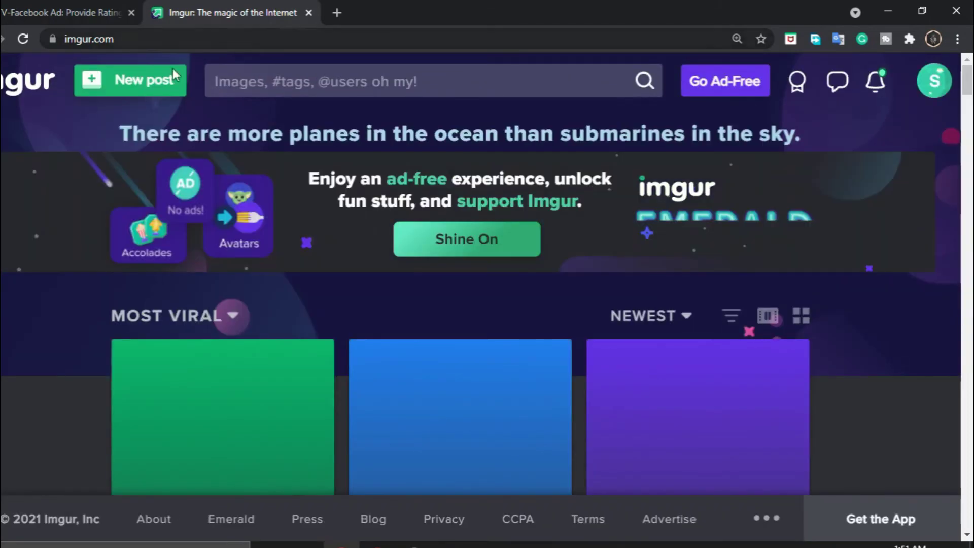
Create a new Imgur post by uploading Screenshot_891, the written feedback capture, from the "web site" folder
click(158, 83)
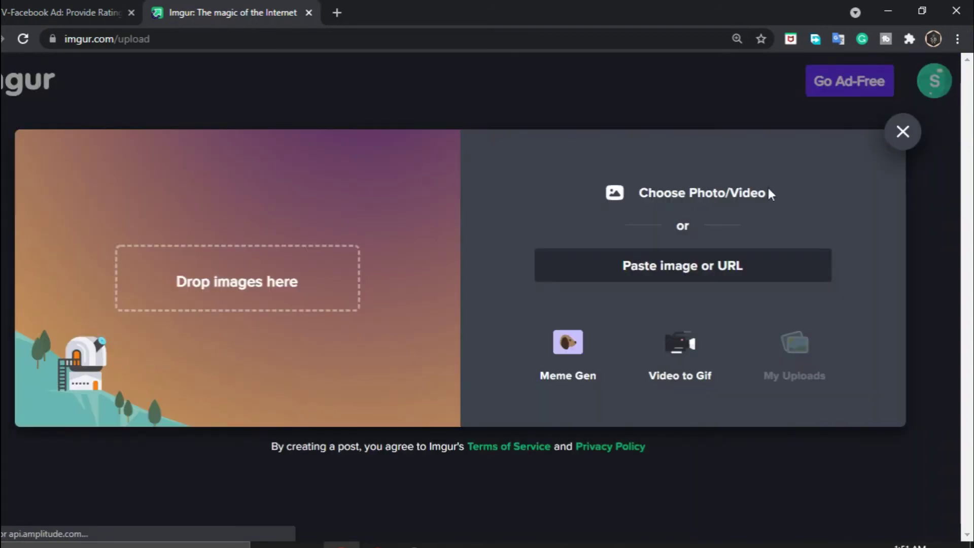
click(740, 194)
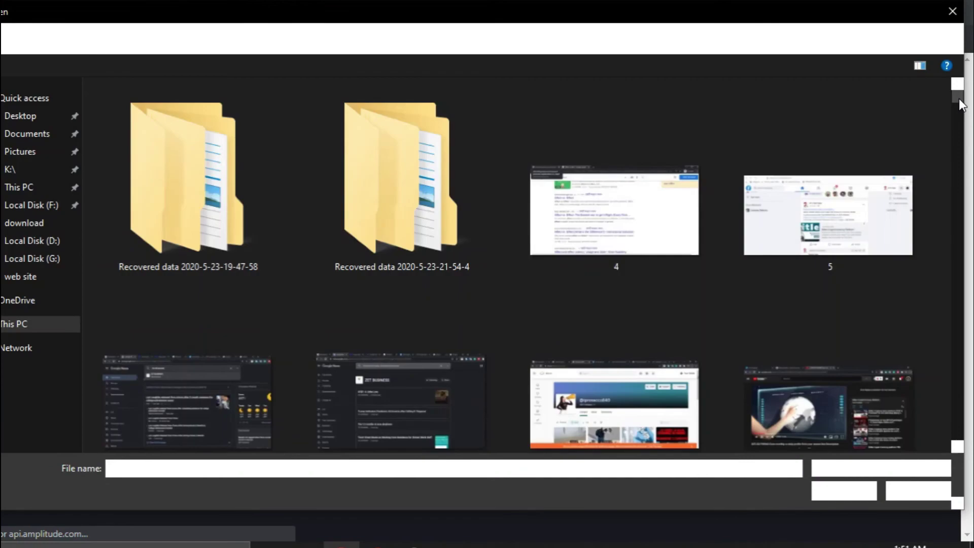
drag(959, 98, 957, 451)
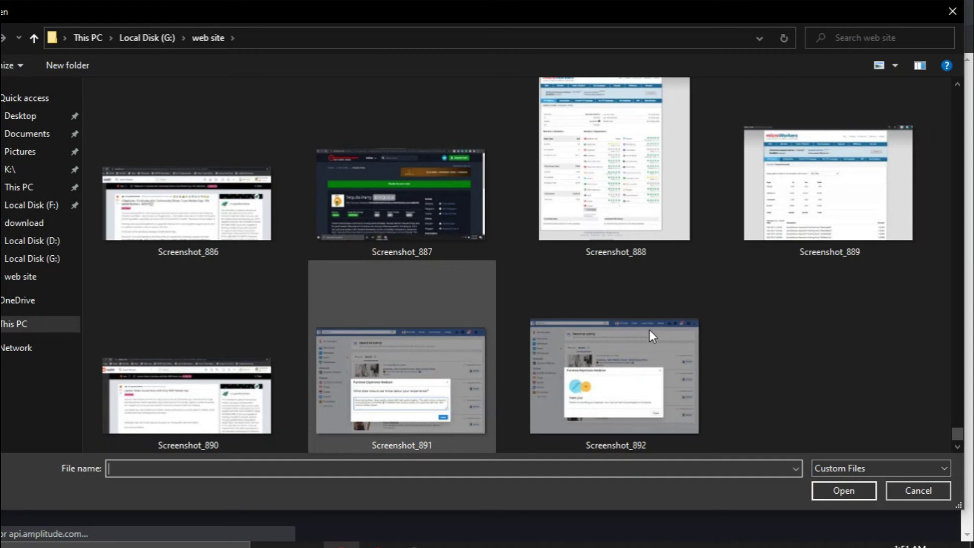
double_click(450, 349)
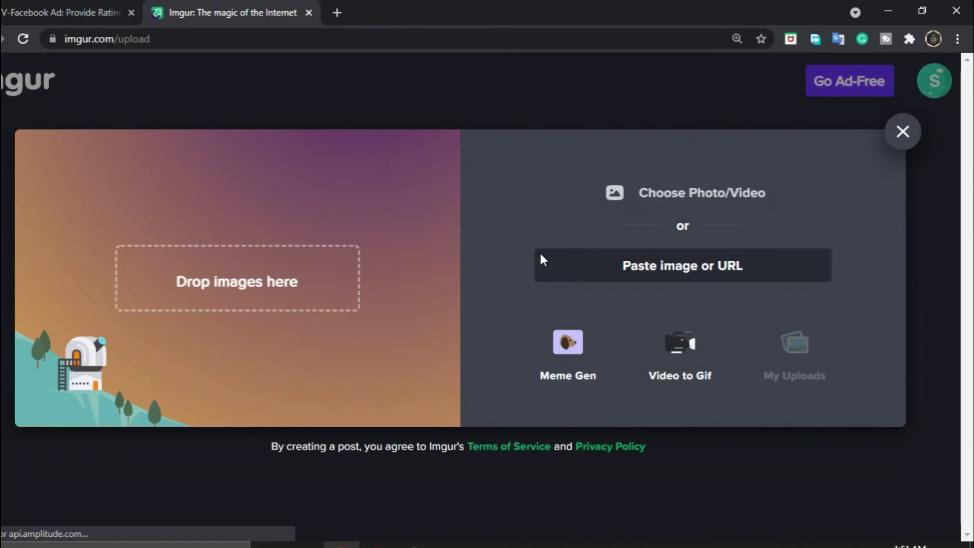
Accept and start the Facebook ad rating/feedback task on the Microworkers page
click(80, 2)
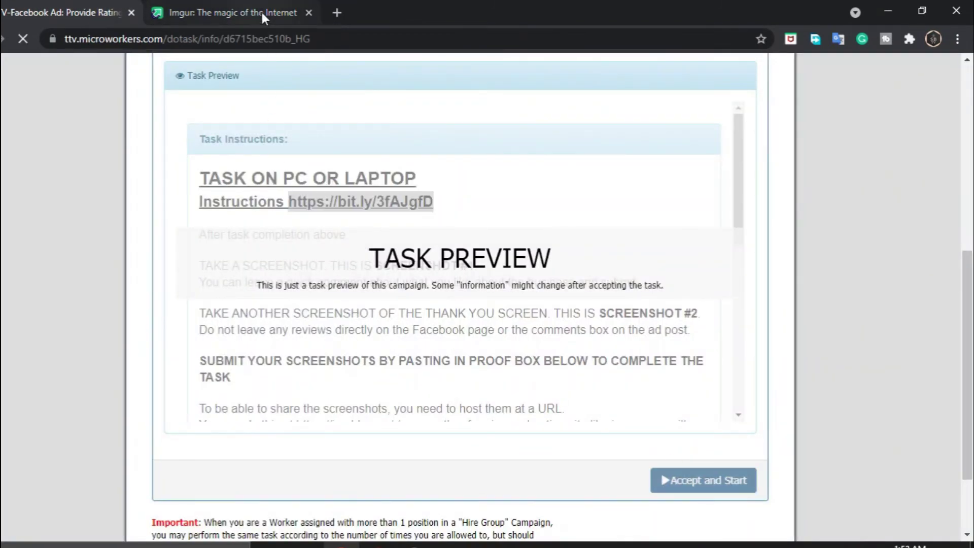
click(242, 2)
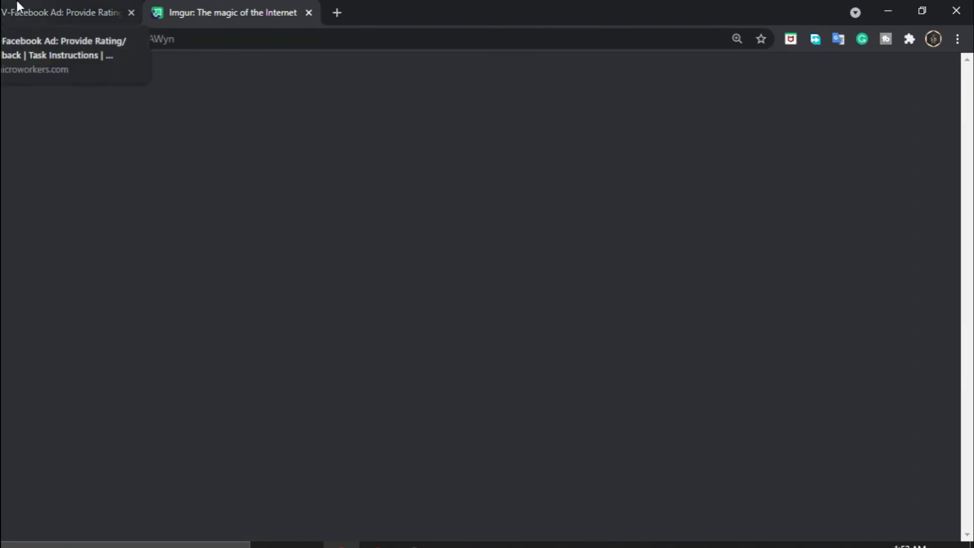
key(ctrl+Tab)
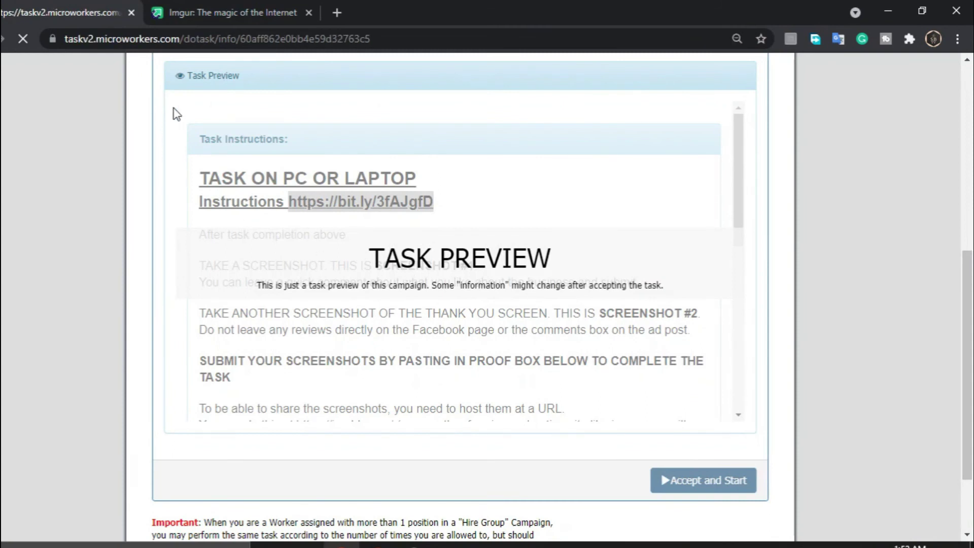
Open the share options of the uploaded feedback screenshot on Imgur and copy its share link
click(190, 2)
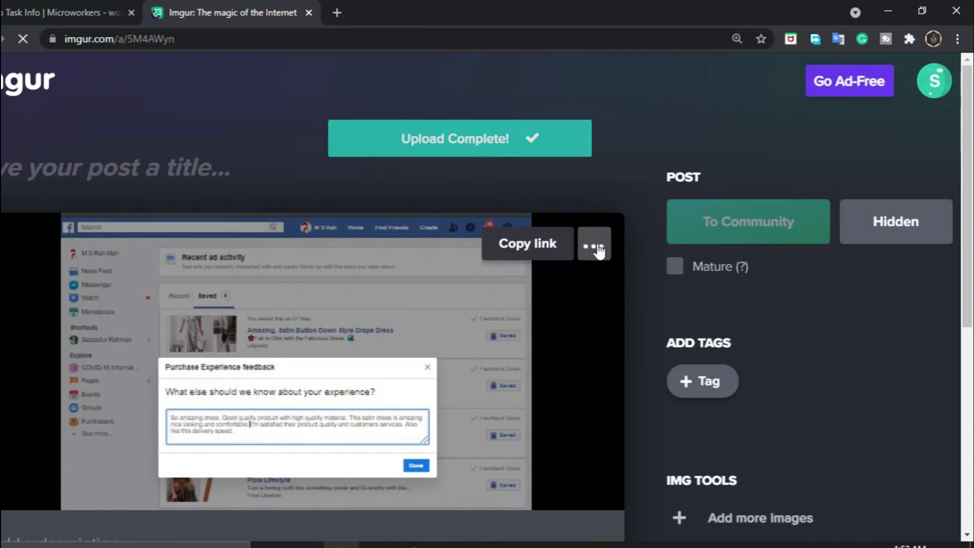
click(593, 246)
click(560, 333)
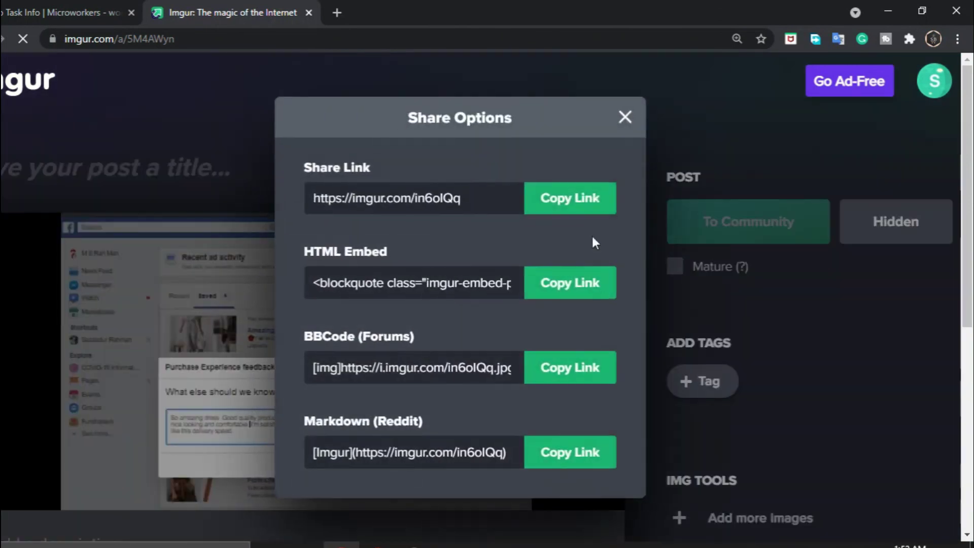
click(595, 194)
key(ctrl+c)
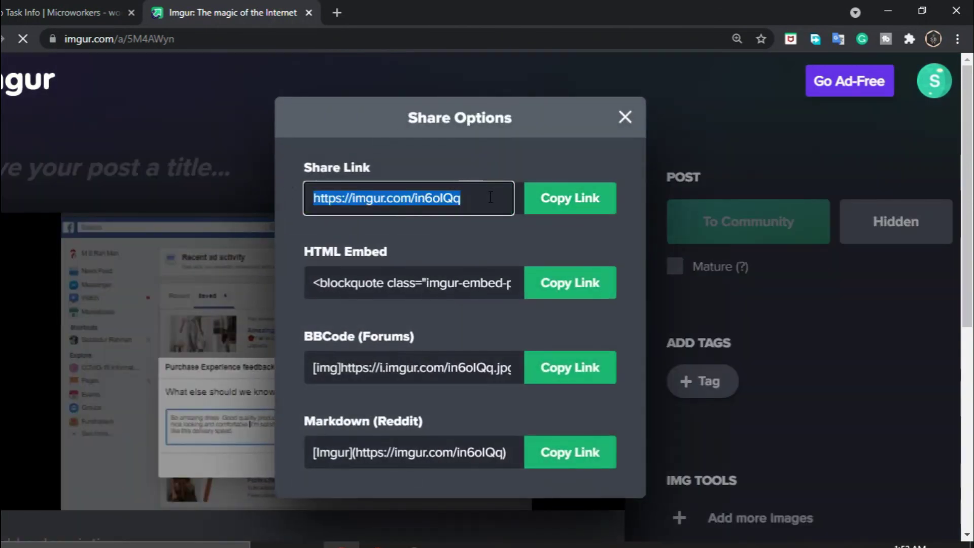
click(66, 16)
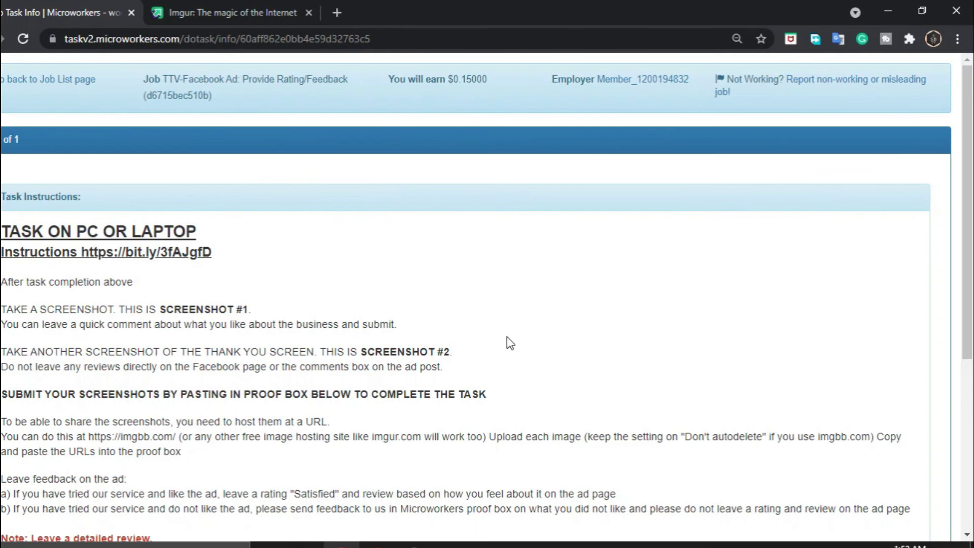
scroll(506, 339, down, 5)
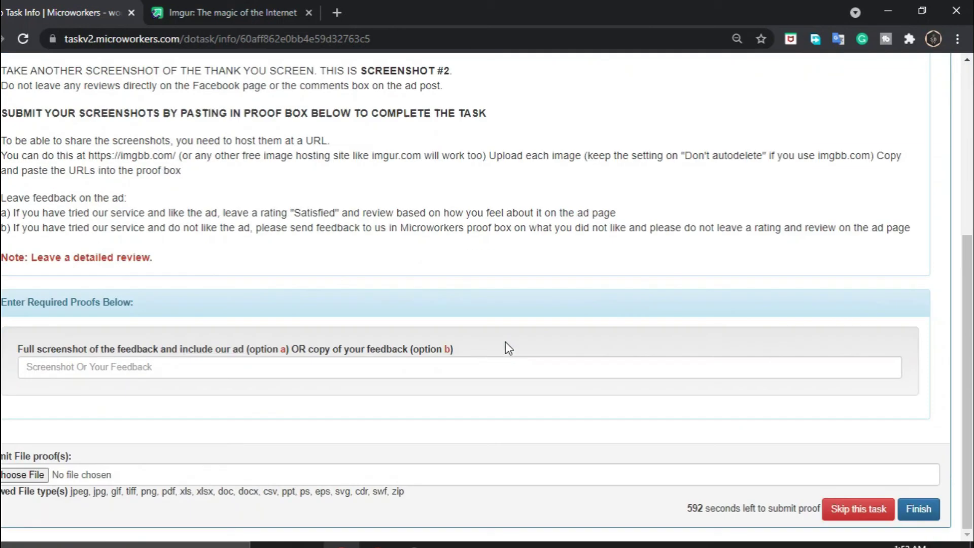
right_click(171, 366)
click(217, 245)
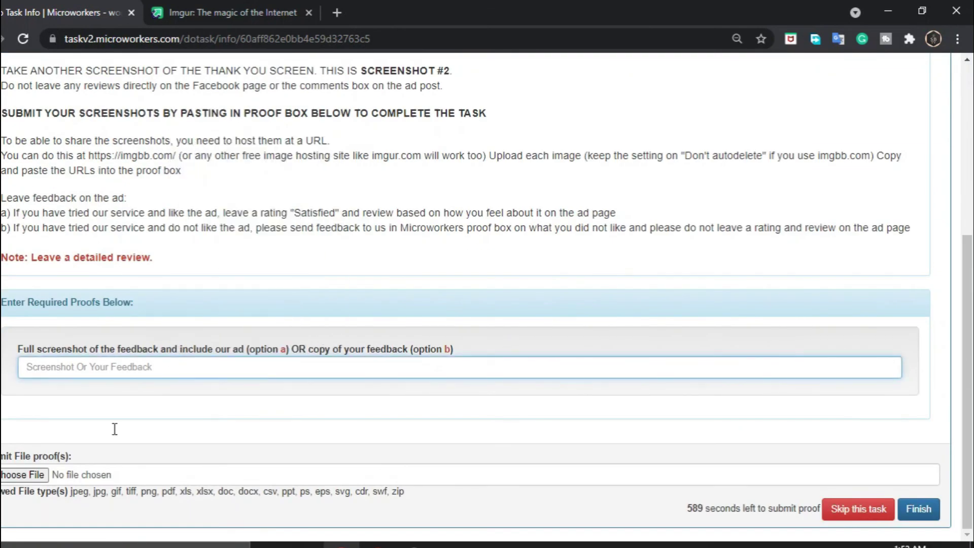
key(ctrl+v)
Attach Screenshot_892.jpg from the "web site" folder as the file proof and finish the task submission
click(38, 474)
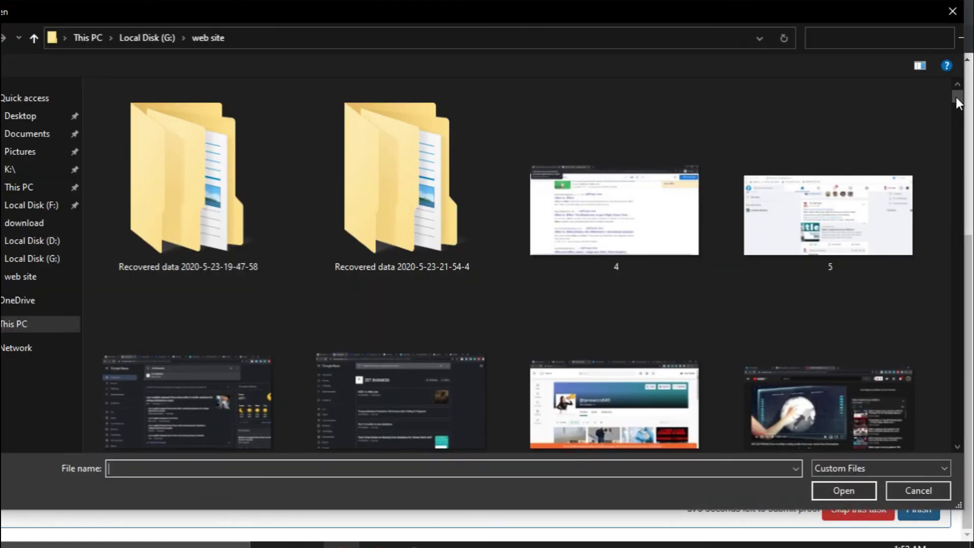
drag(958, 303, 956, 446)
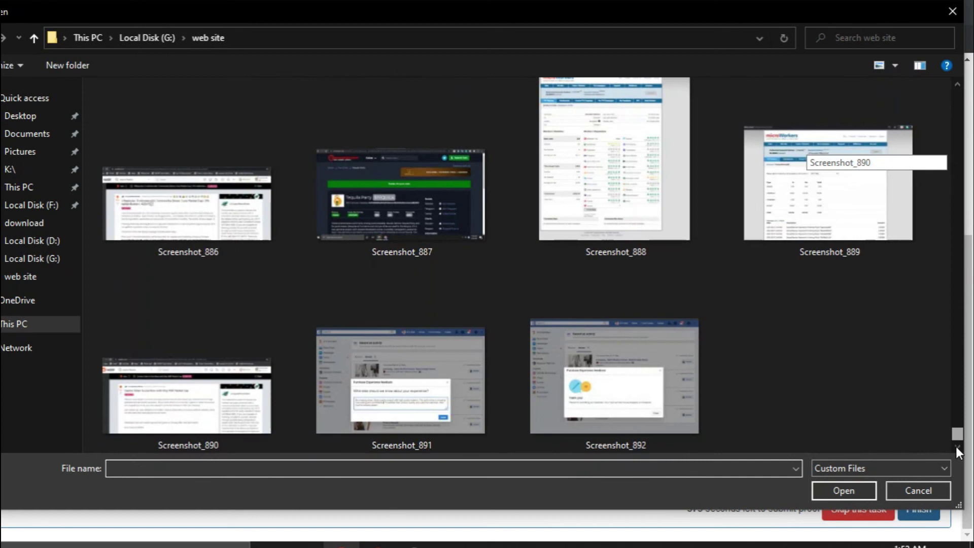
double_click(658, 388)
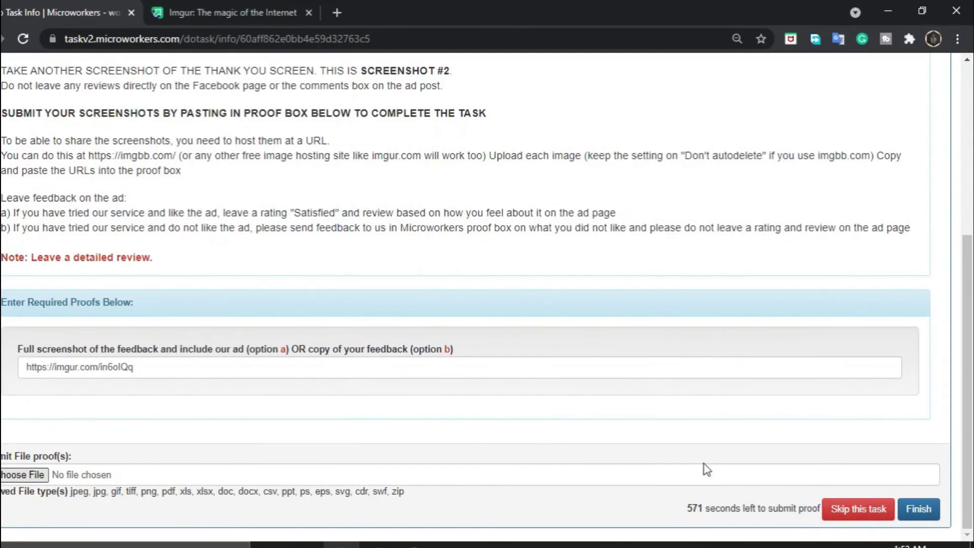
click(918, 509)
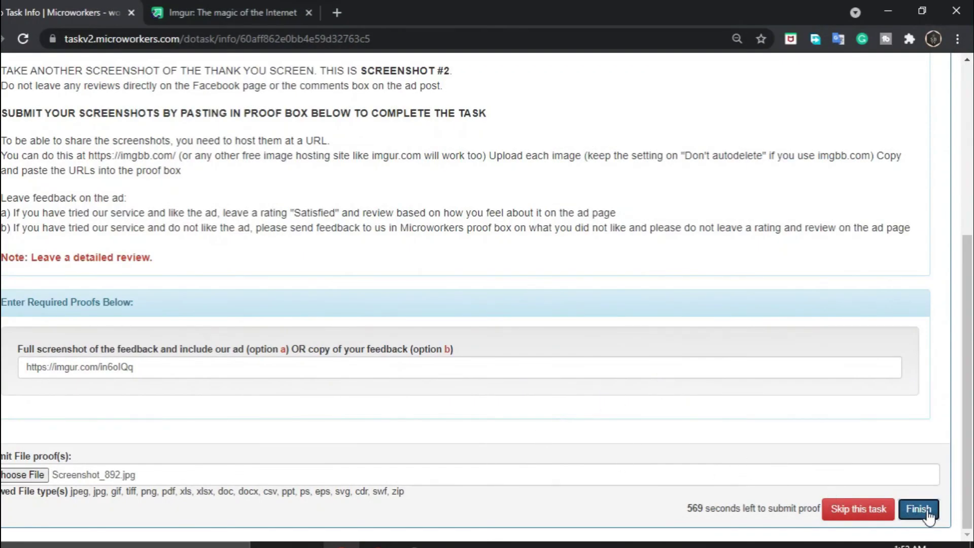